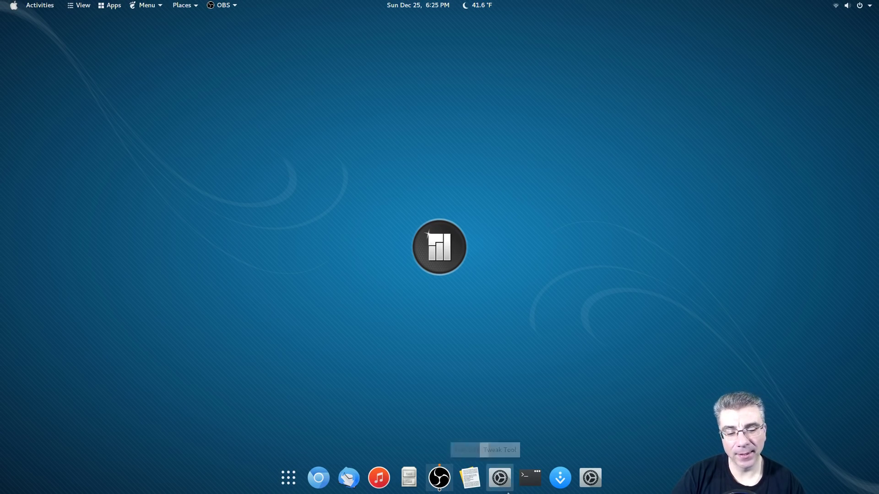
# Start the Files (Nautilus) file manager from its dock icon.
pyautogui.click(403, 480)
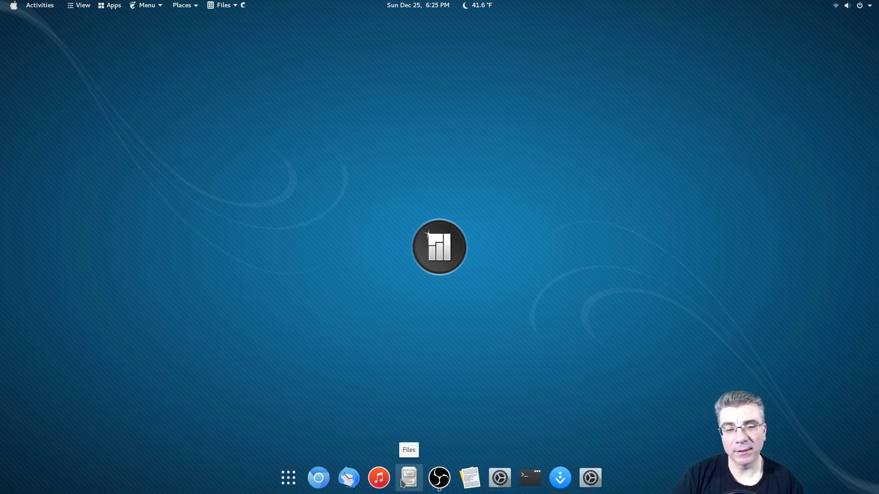
# Centre the Files window and show hidden files through the view options menu.
pyautogui.moveTo(581, 27); pyautogui.dragTo(328, 72)
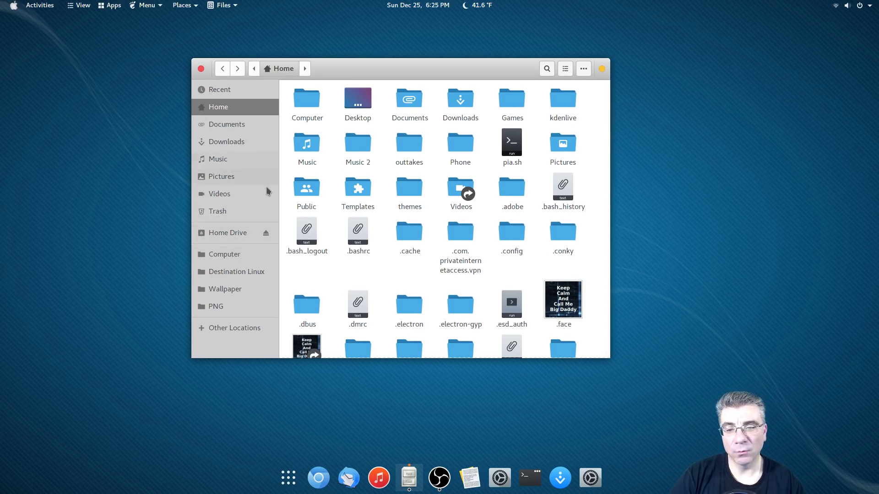
pyautogui.click(583, 68)
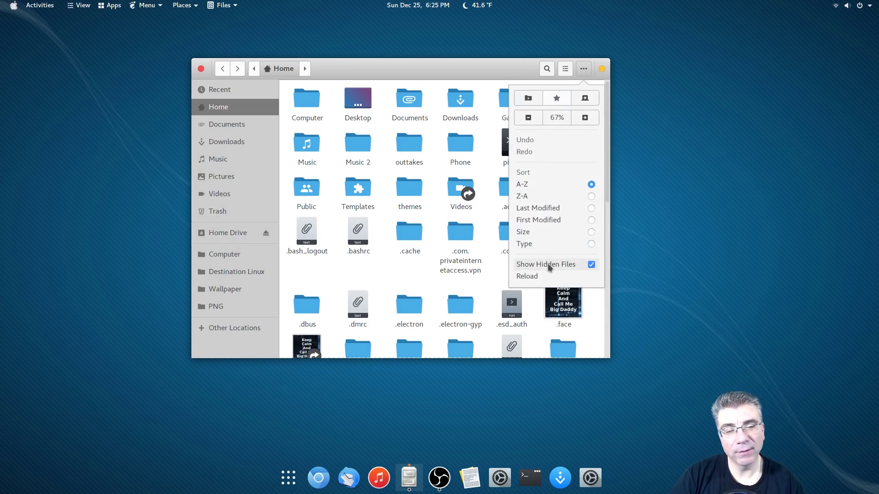
pyautogui.click(485, 154)
# Browse .local > share > gnome-shell > extensions > gnomenu > icons, then move the window aside.
pyautogui.scroll(-5, 484, 153)
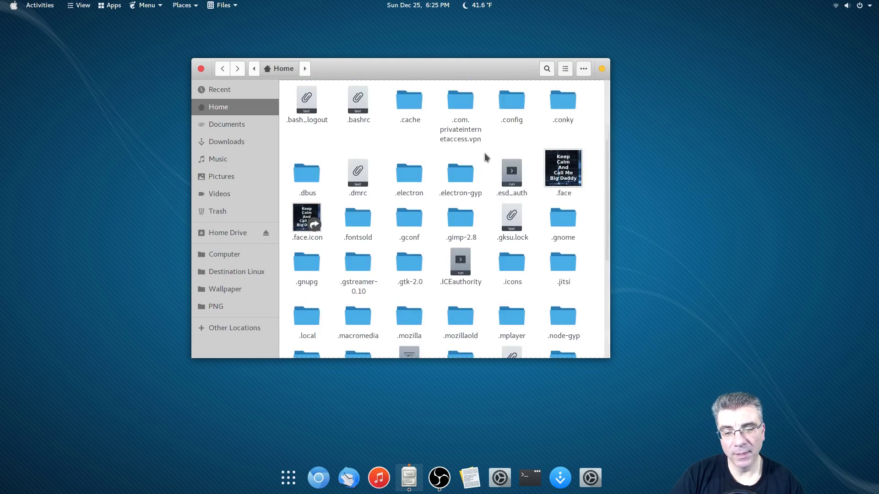
pyautogui.scroll(-1, 484, 152)
pyautogui.doubleClick(307, 261)
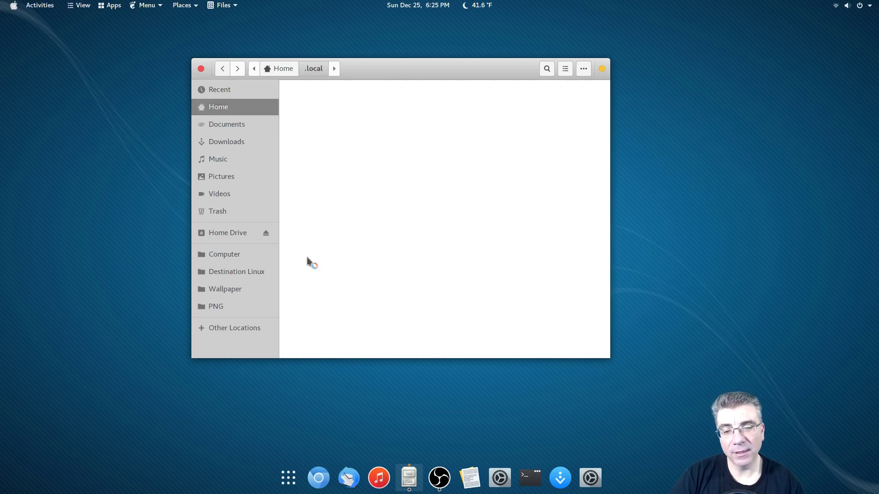
pyautogui.doubleClick(314, 109)
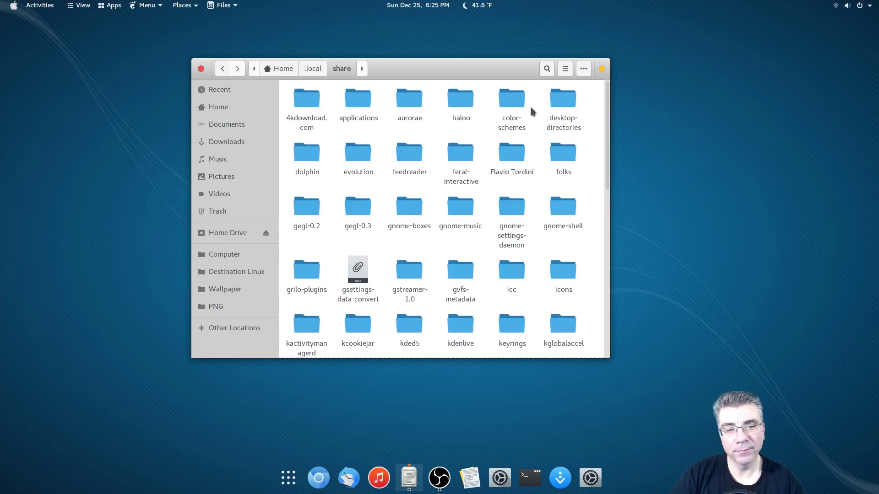
pyautogui.doubleClick(568, 211)
pyautogui.doubleClick(362, 101)
pyautogui.doubleClick(498, 109)
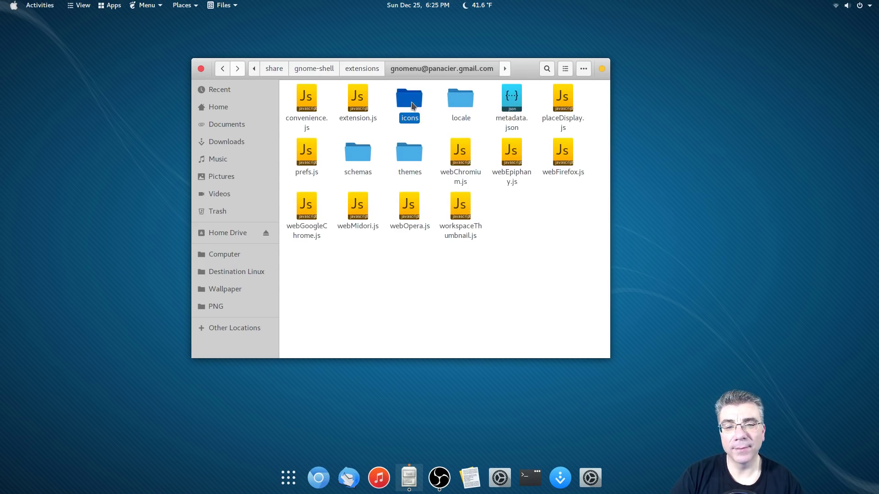
pyautogui.doubleClick(411, 105)
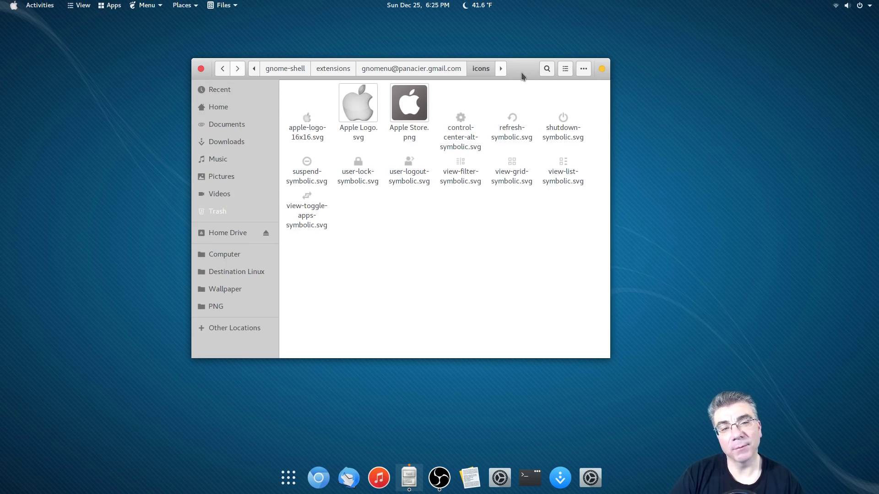
pyautogui.moveTo(520, 73); pyautogui.dragTo(790, 29)
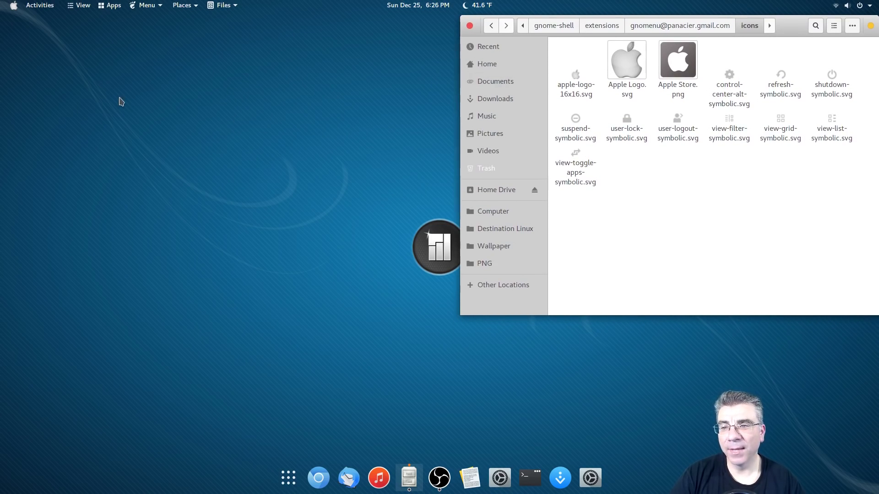
# Launch GNOME Tweak Tool from the dock and show its Extensions page.
pyautogui.click(503, 474)
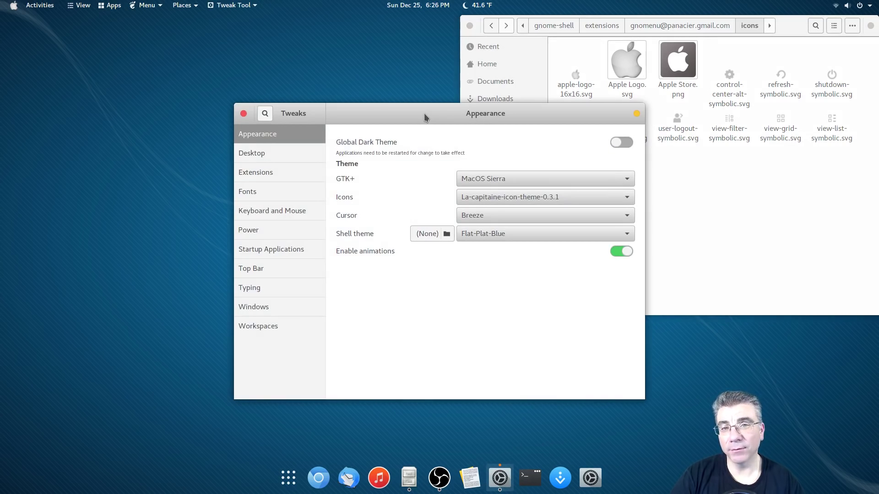
pyautogui.click(287, 169)
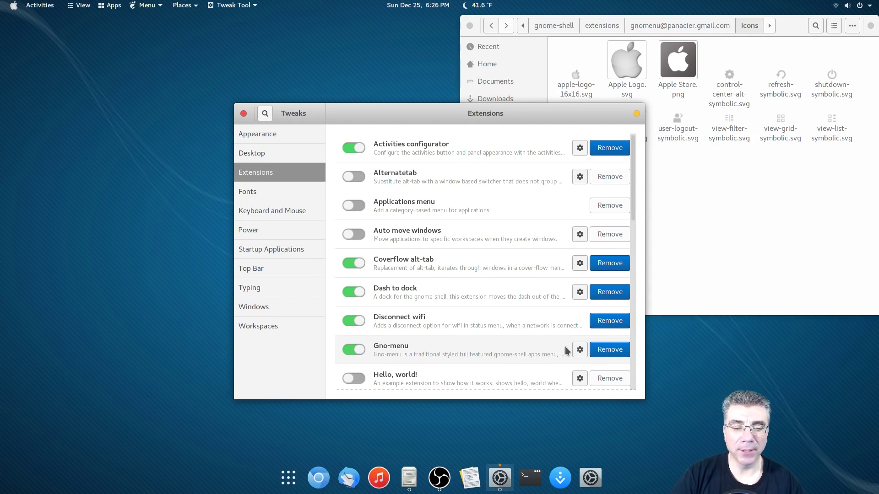
# Open the Gno-menu preferences and enlarge the dialog to reveal all Panel Settings.
pyautogui.click(580, 351)
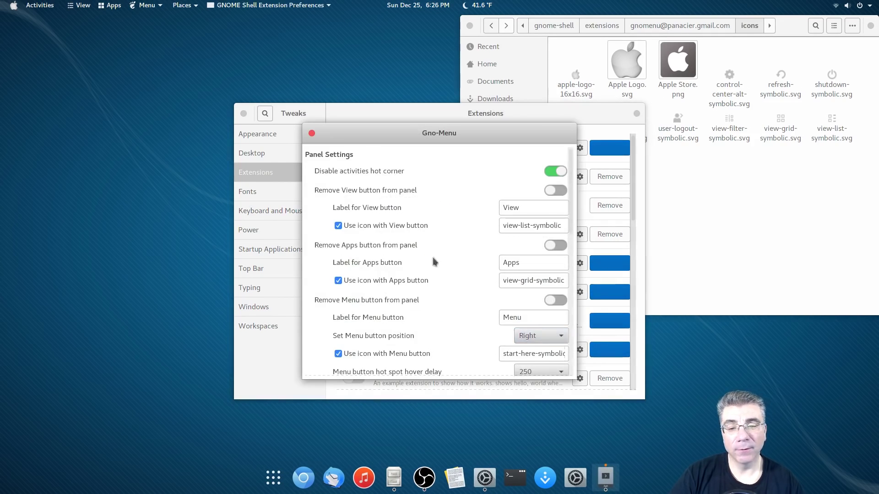
pyautogui.moveTo(358, 124); pyautogui.dragTo(381, 56)
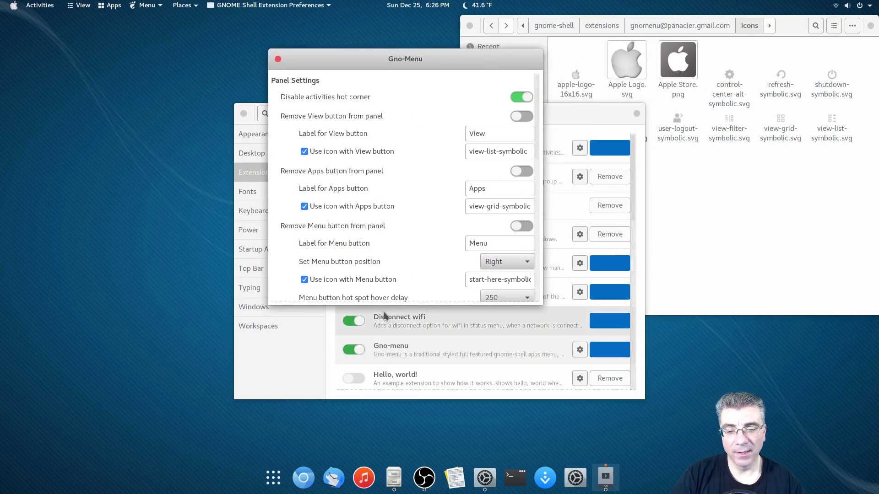
pyautogui.moveTo(383, 305); pyautogui.dragTo(384, 422)
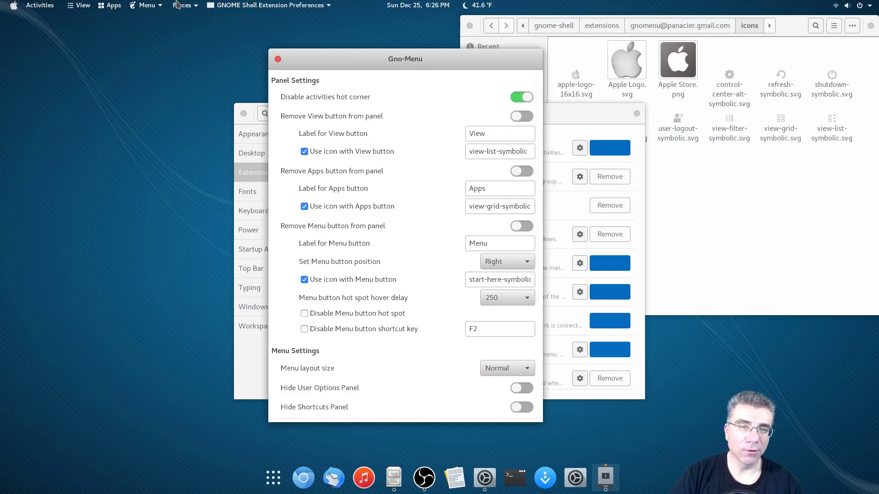
pyautogui.click(142, 6)
pyautogui.click(148, 6)
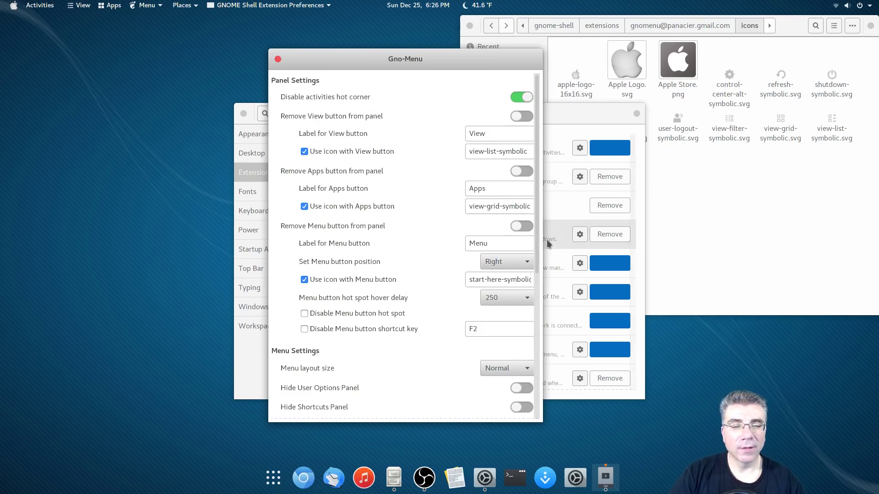
# Switch on 'Remove Menu button from panel' and 'Remove View button from panel'.
pyautogui.click(527, 228)
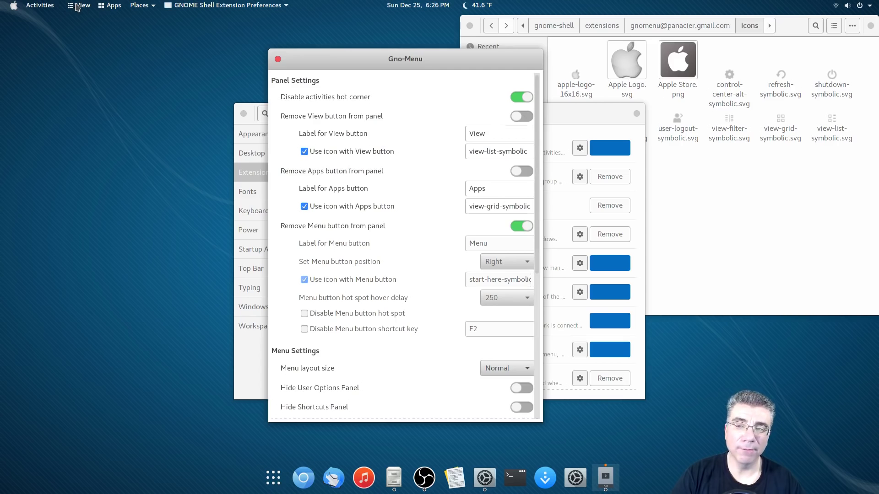
pyautogui.click(514, 115)
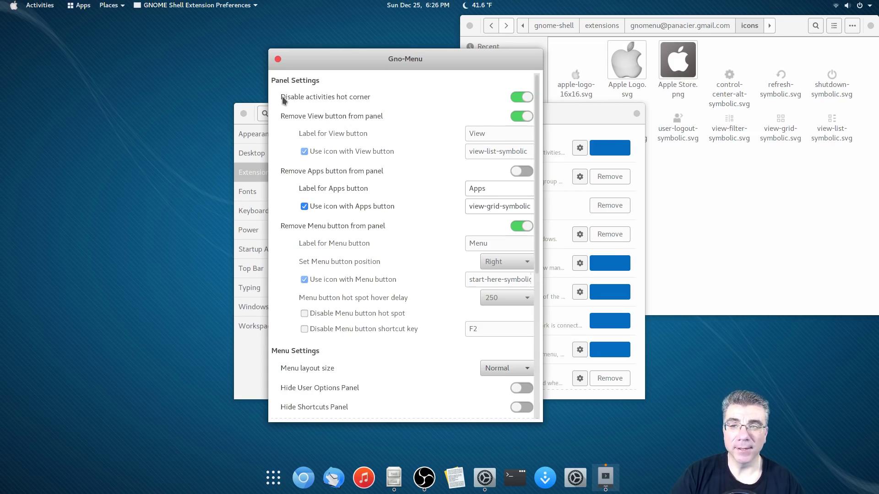
pyautogui.click(79, 8)
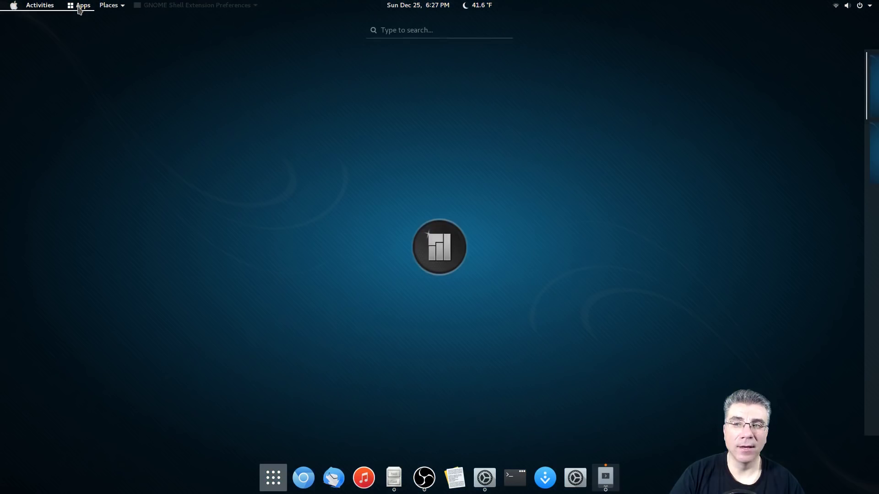
pyautogui.click(78, 10)
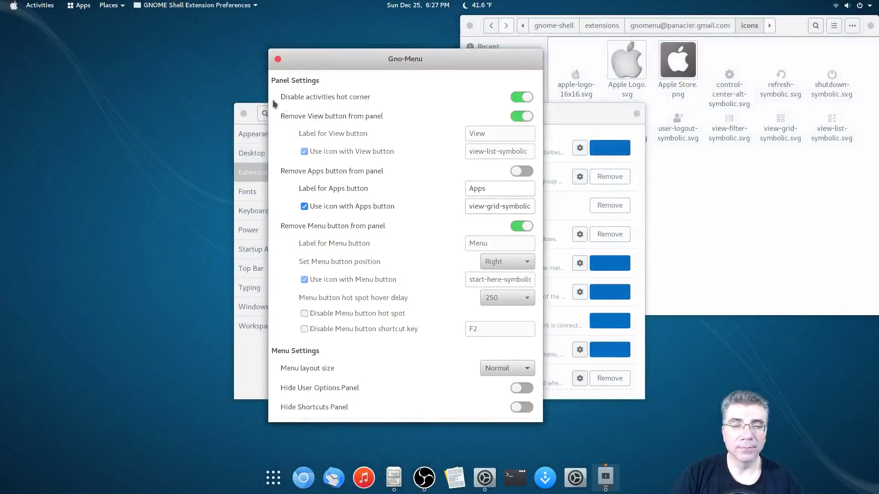
# Clear the Apps button label, set its icon to 'Apple Logo', and close Gno-Menu preferences.
pyautogui.moveTo(495, 191); pyautogui.dragTo(460, 188)
pyautogui.press('BackSpace')
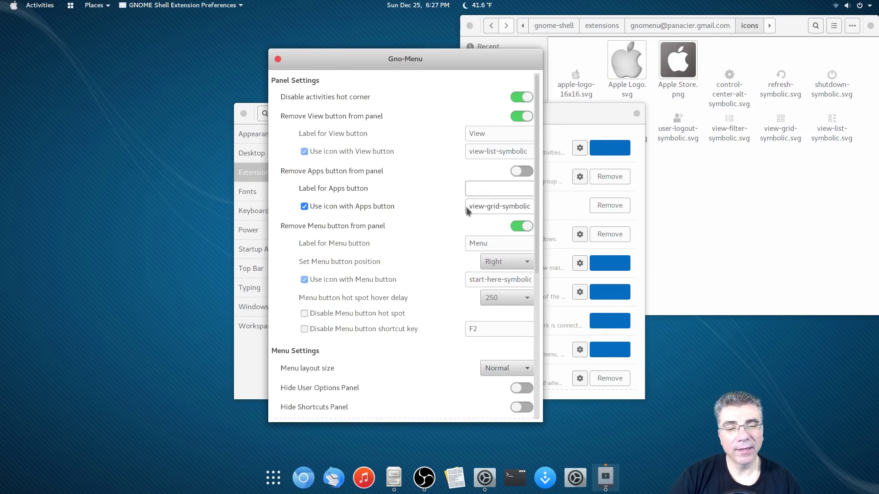
pyautogui.moveTo(470, 205); pyautogui.dragTo(543, 204)
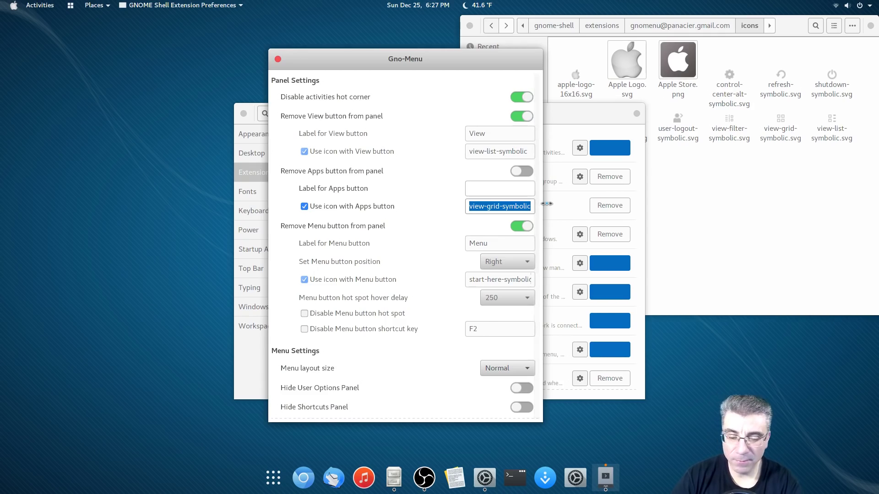
pyautogui.write('Apple Logo')
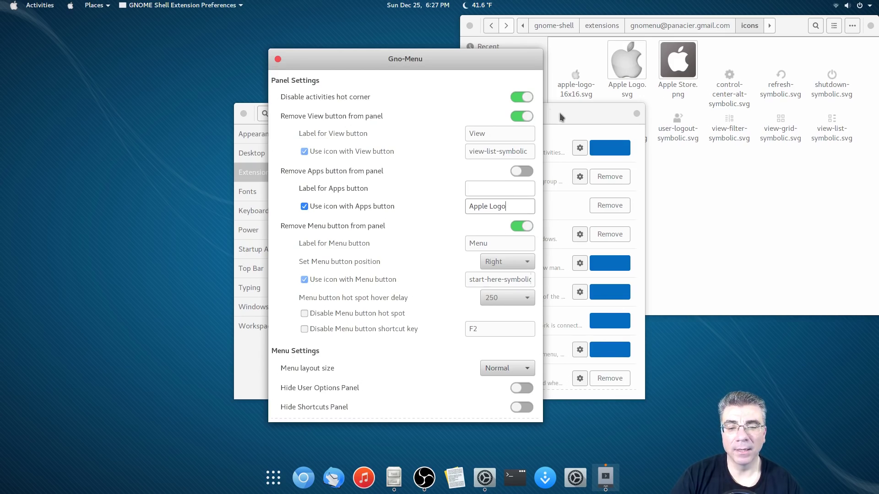
pyautogui.click(278, 60)
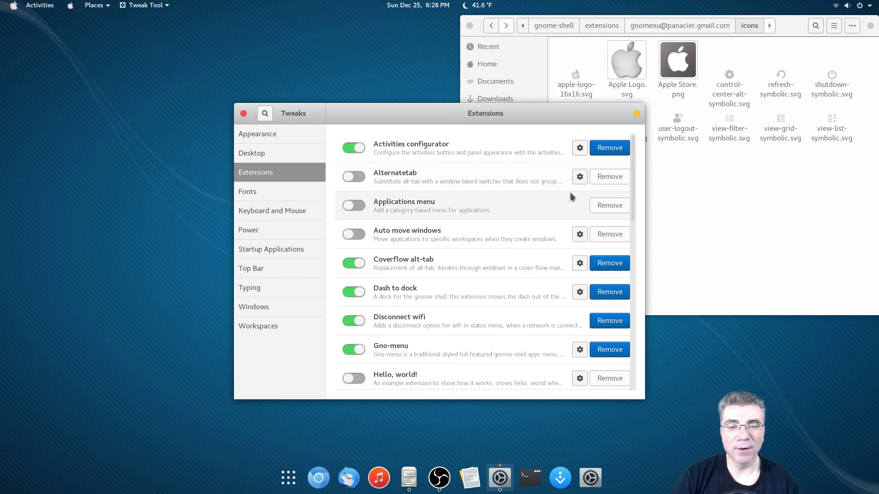
# Switch on Remove Activities Button in Activities Configurator settings and close the dialog.
pyautogui.click(580, 148)
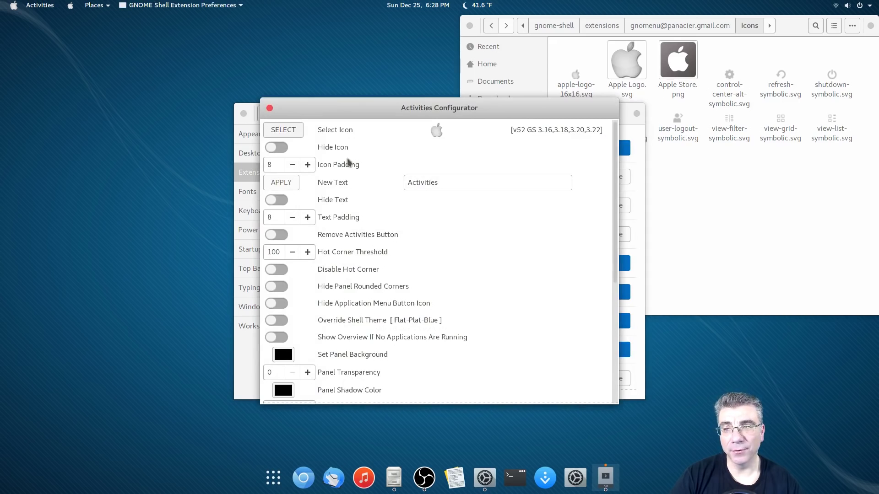
pyautogui.click(279, 236)
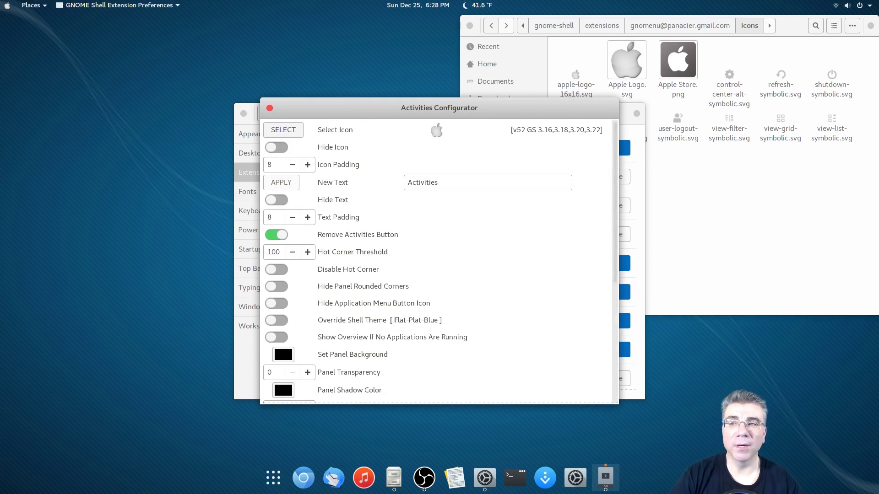
pyautogui.click(270, 109)
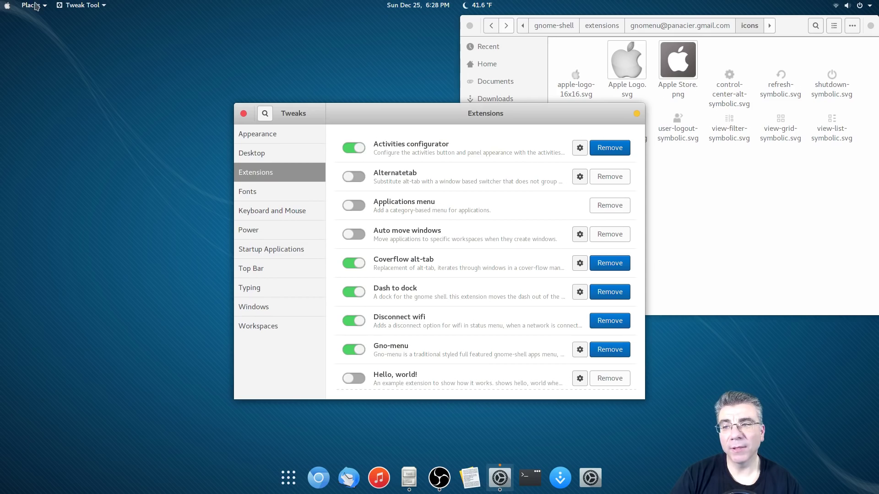
# Check the Apple-logo applications overview and the Places menu in the top bar.
pyautogui.click(12, 8)
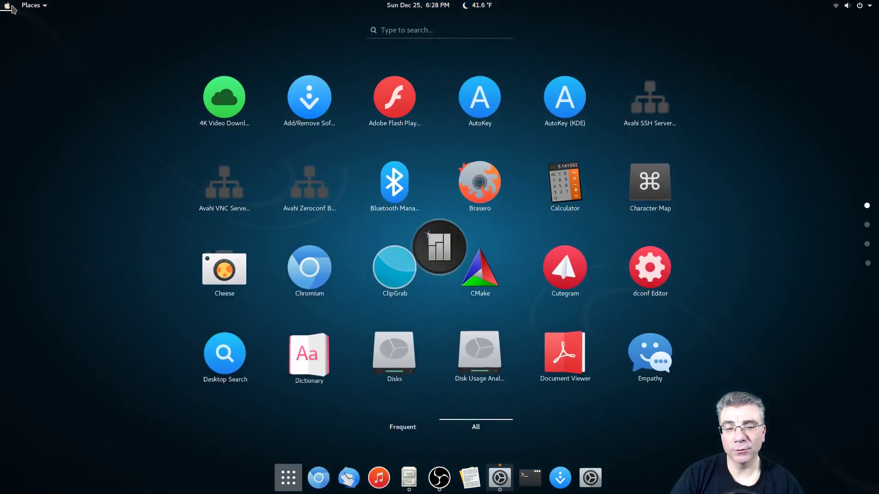
pyautogui.click(11, 6)
pyautogui.click(29, 5)
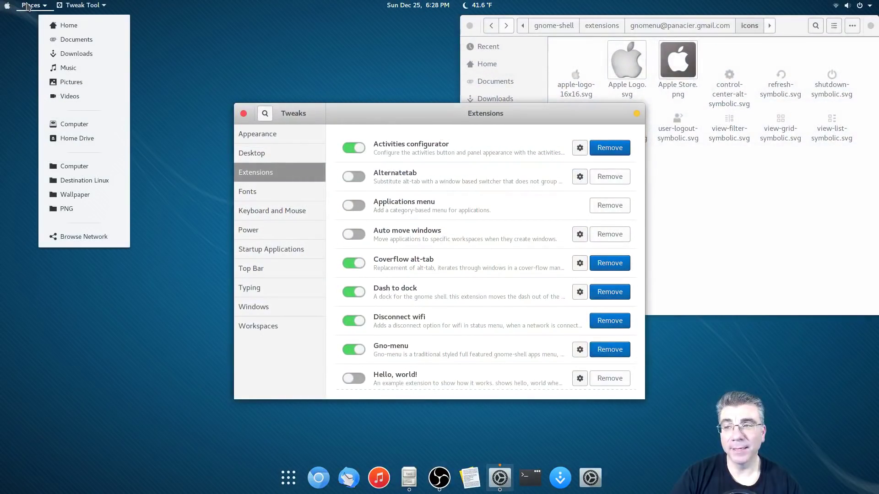
pyautogui.click(29, 5)
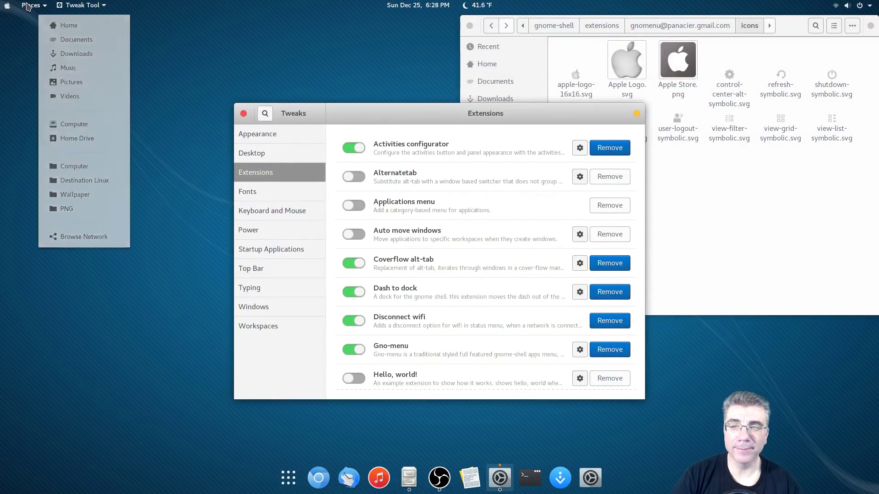
# Scroll the Tweak Tool Extensions list and open the Dash to dock settings.
pyautogui.click(66, 6)
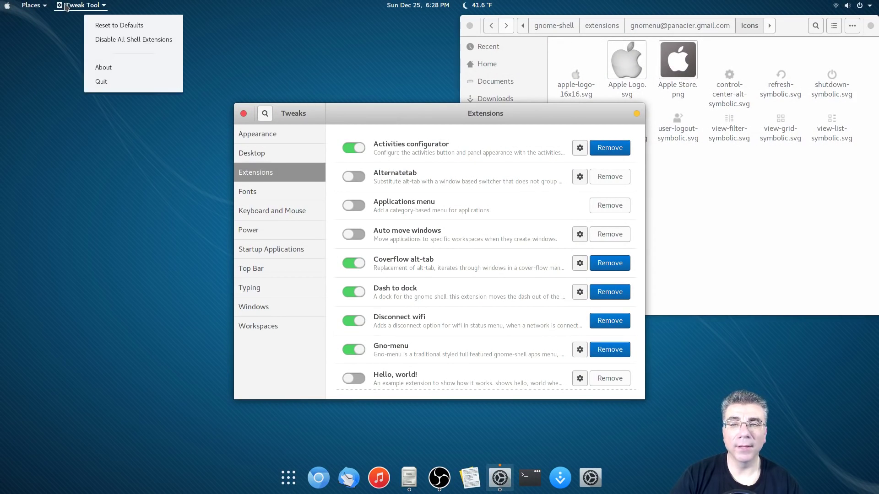
pyautogui.click(70, 194)
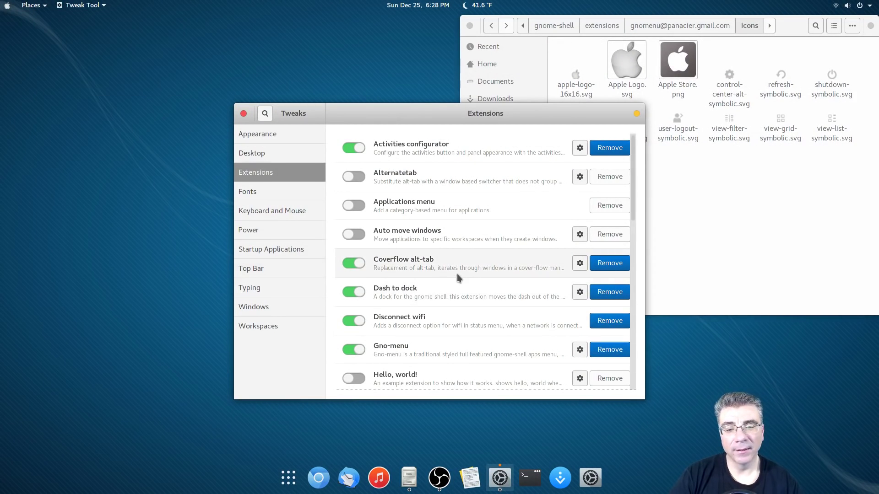
pyautogui.scroll(-3, 457, 274)
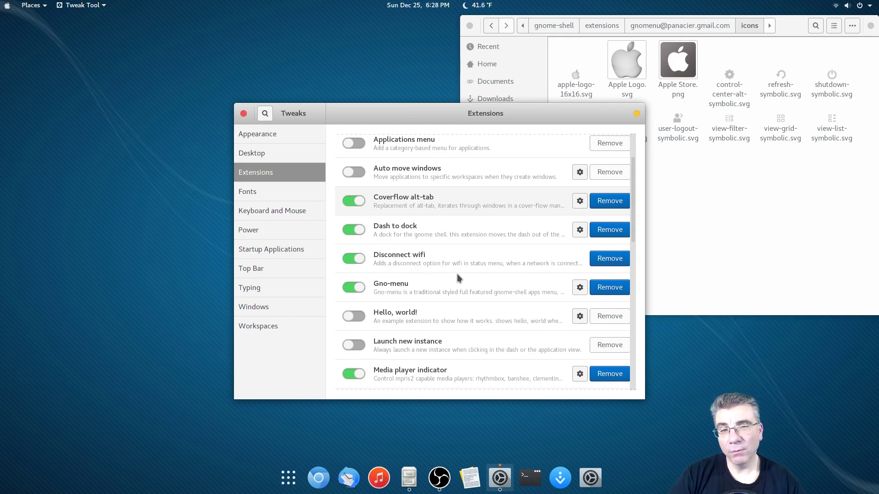
pyautogui.scroll(1, 457, 274)
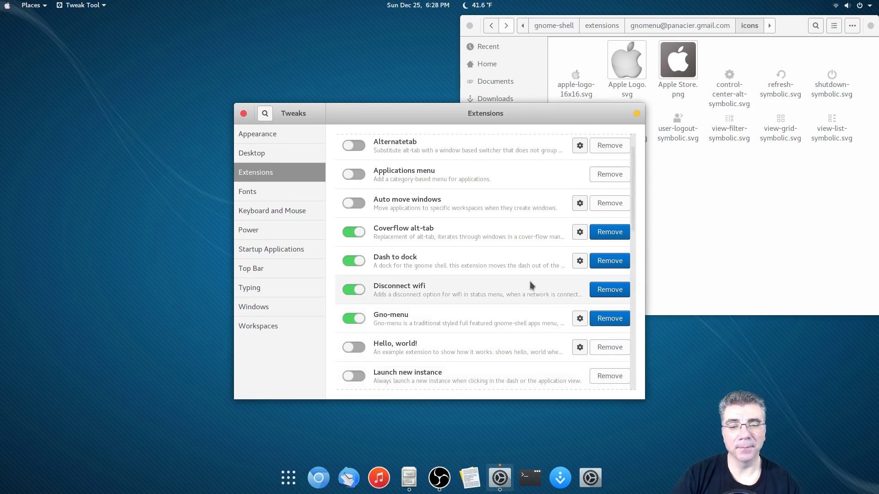
pyautogui.scroll(1, 531, 301)
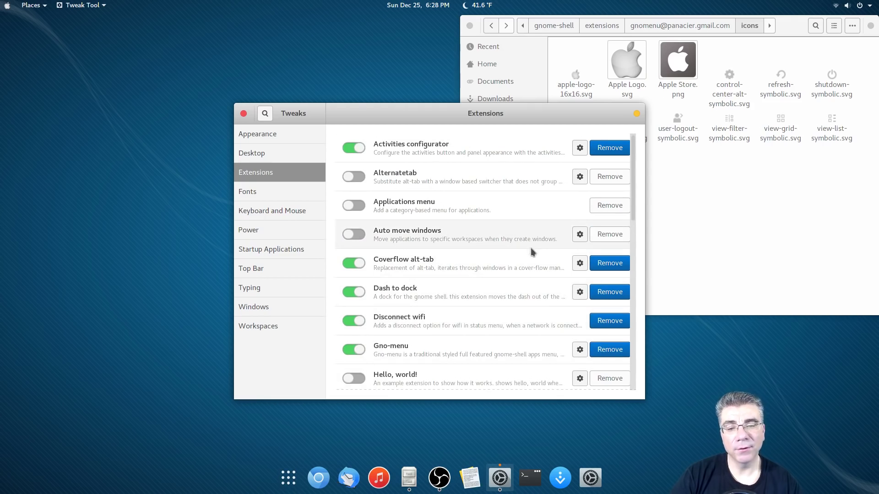
pyautogui.click(579, 292)
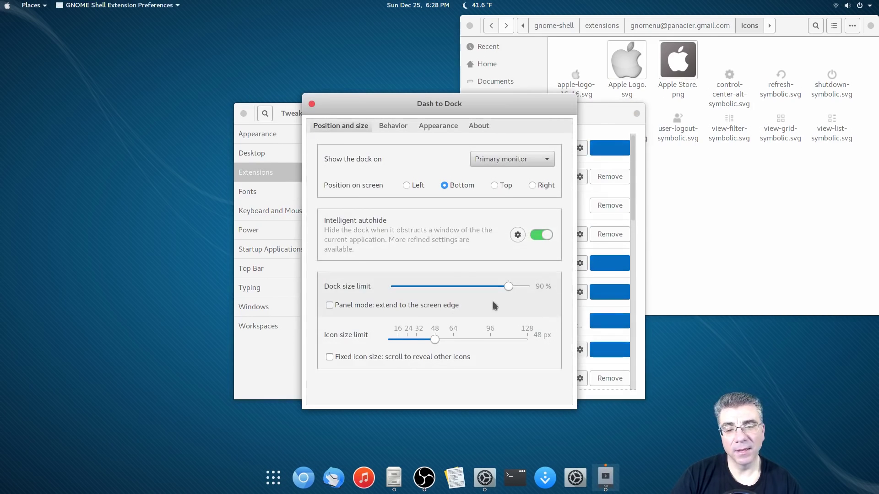
# In Dash to Dock's Behavior tab, switch off the Show Applications icon and close the dialog.
pyautogui.click(391, 127)
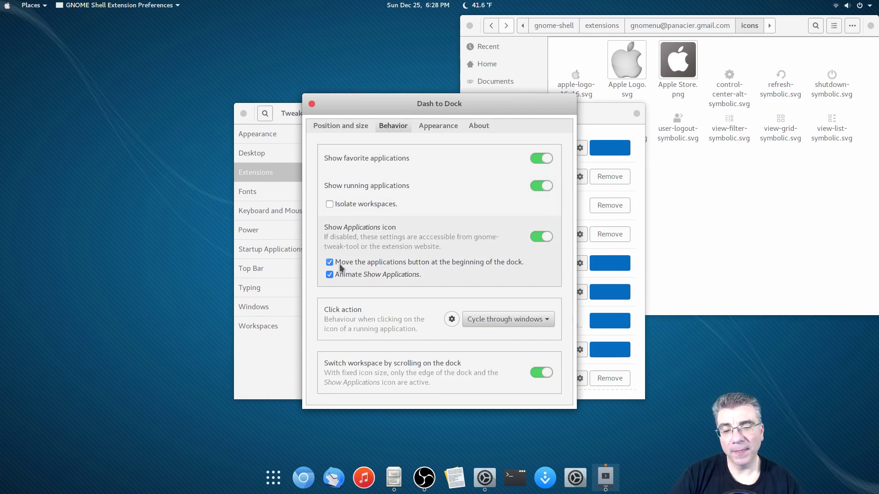
pyautogui.click(330, 263)
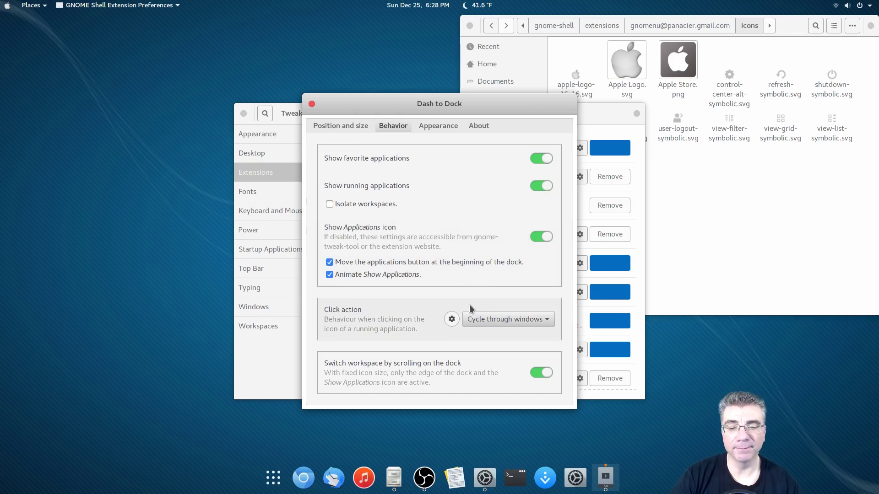
pyautogui.click(536, 238)
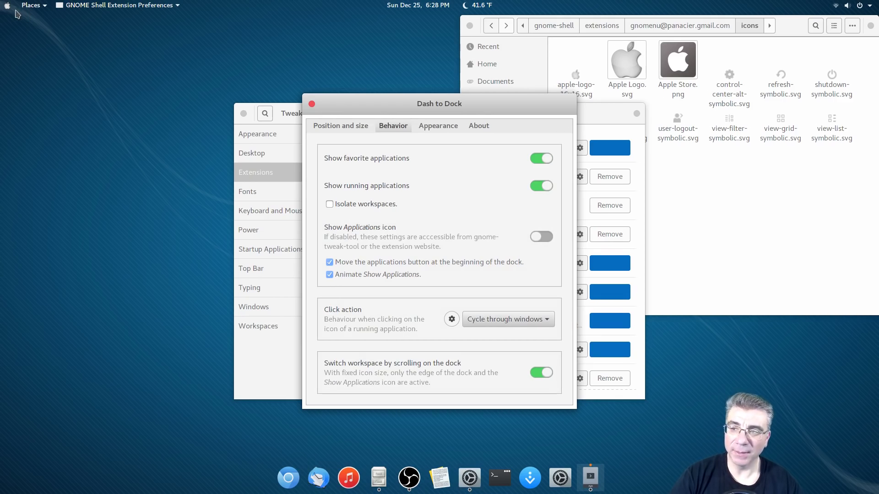
pyautogui.click(311, 103)
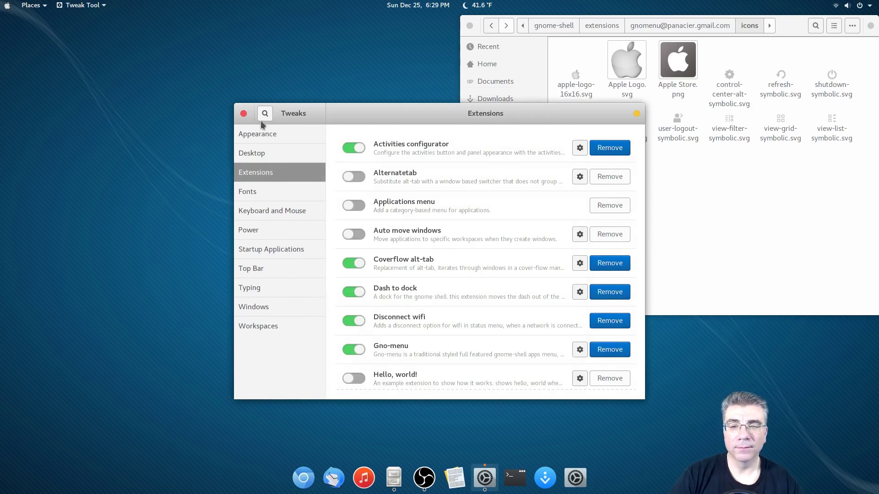
# Close Tweak Tool and Files, then reopen Dash to dock settings on the Appearance tab.
pyautogui.click(244, 114)
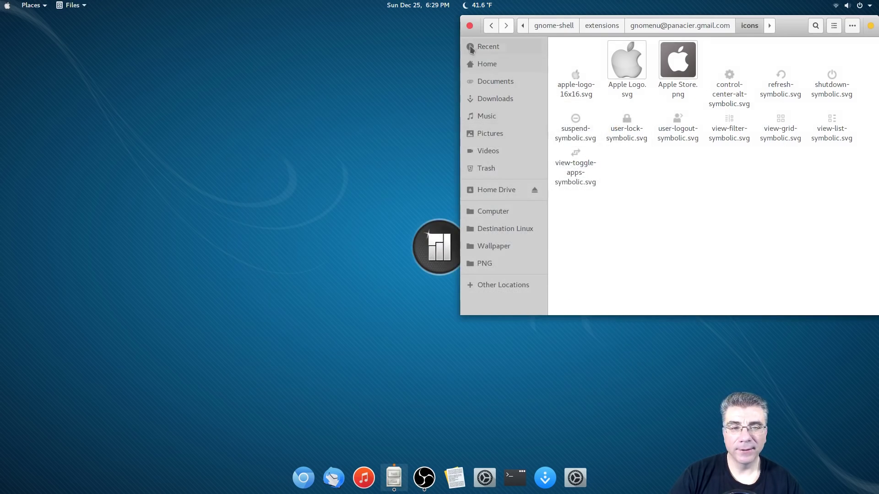
pyautogui.click(470, 26)
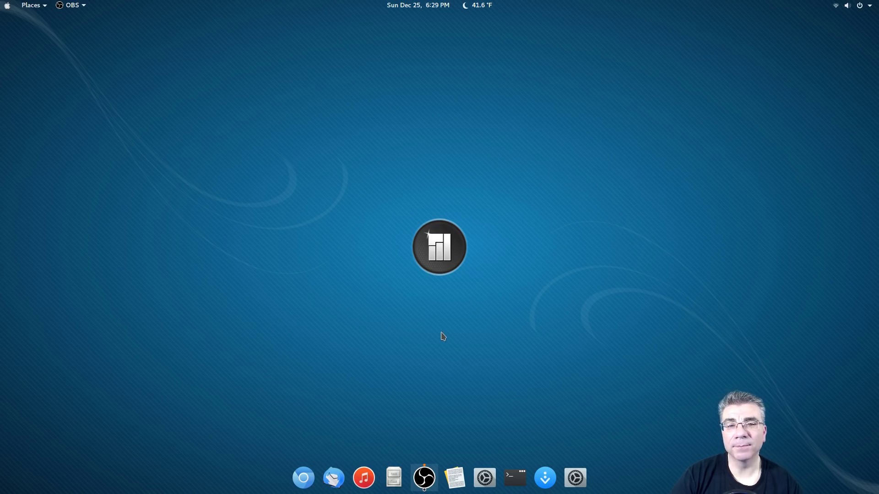
pyautogui.click(484, 478)
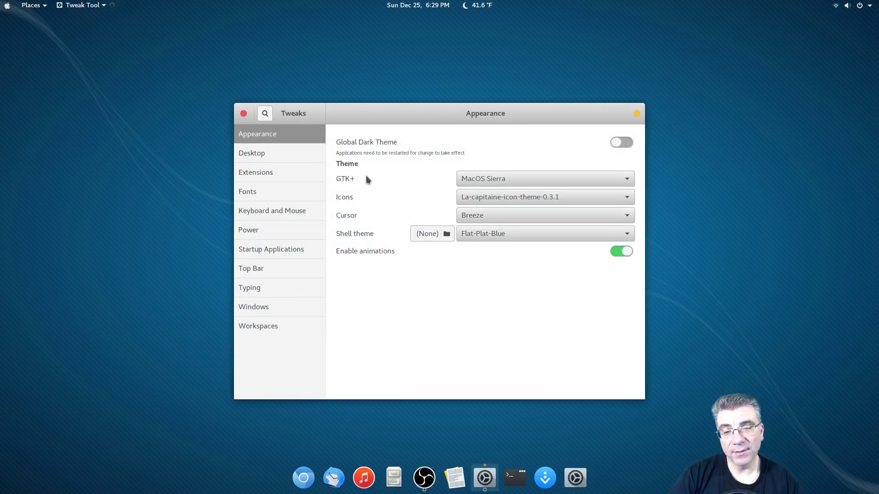
pyautogui.click(280, 169)
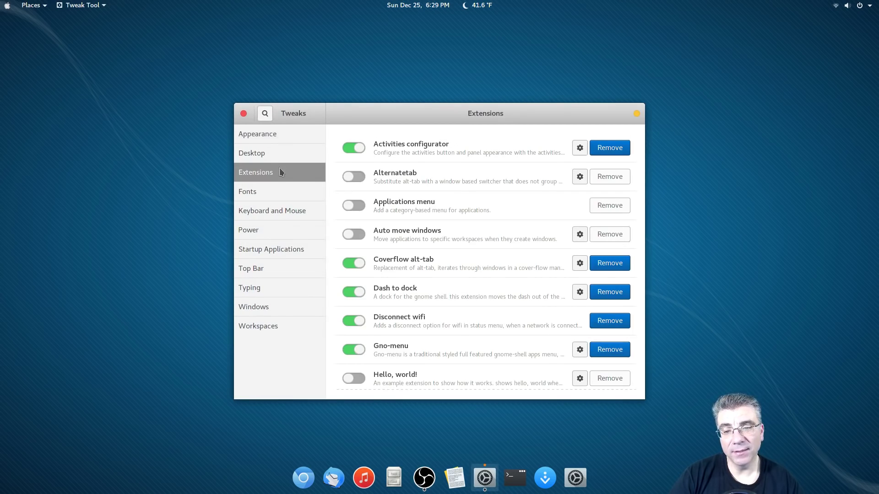
pyautogui.click(578, 293)
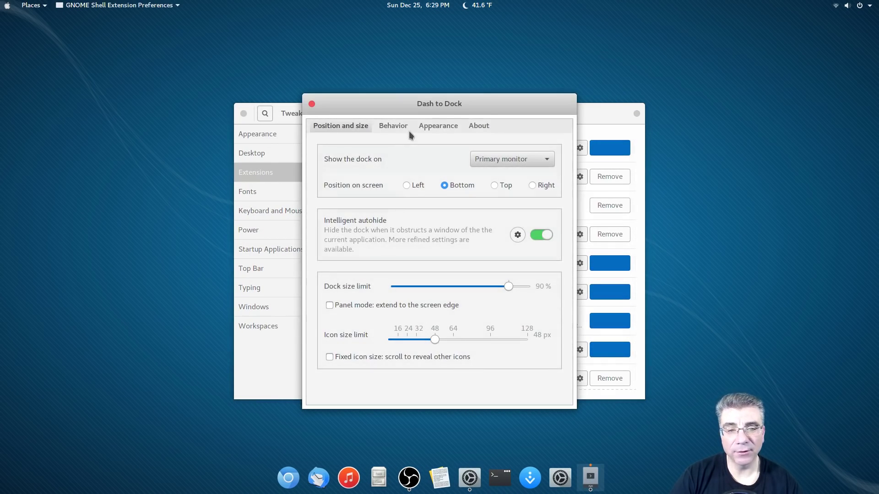
pyautogui.click(438, 126)
# Drag the dock background Opacity slider down to 0%, then close Dash to Dock preferences.
pyautogui.moveTo(369, 348); pyautogui.dragTo(500, 355)
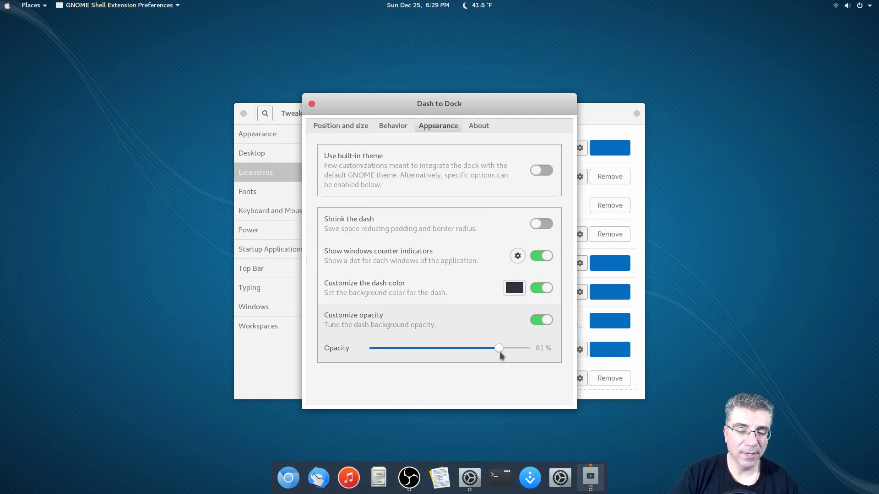
pyautogui.moveTo(500, 355); pyautogui.dragTo(505, 353)
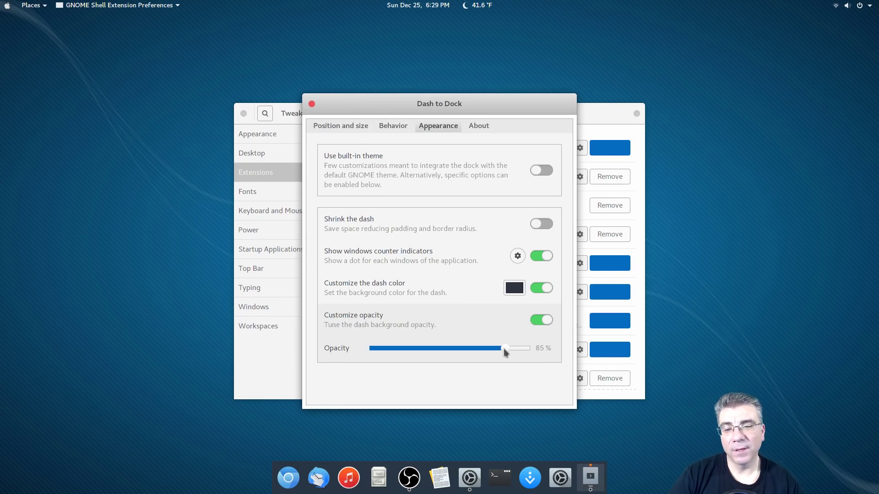
pyautogui.moveTo(506, 353); pyautogui.dragTo(364, 350)
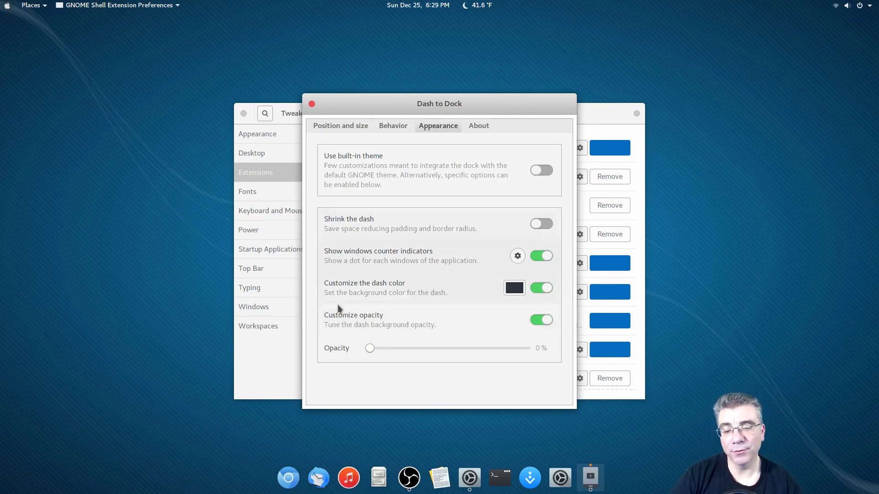
pyautogui.click(312, 103)
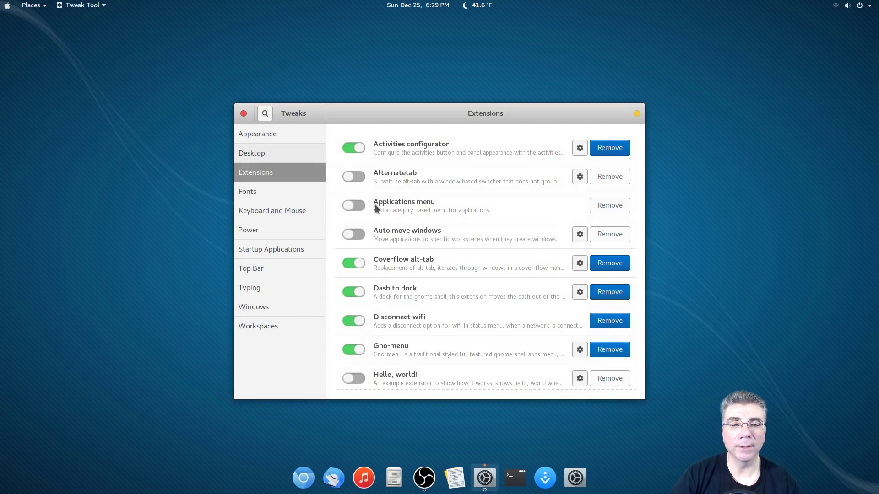
# Close the Tweak Tool window to reveal the desktop and its transparent dock.
pyautogui.click(243, 113)
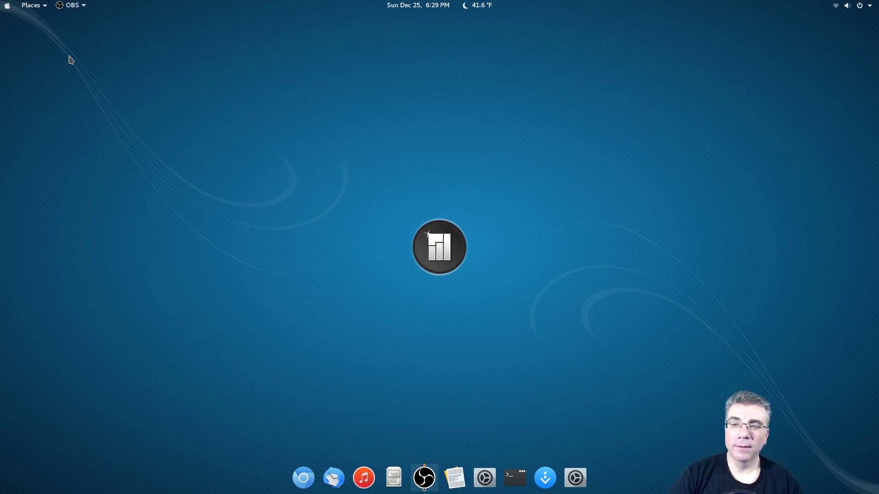